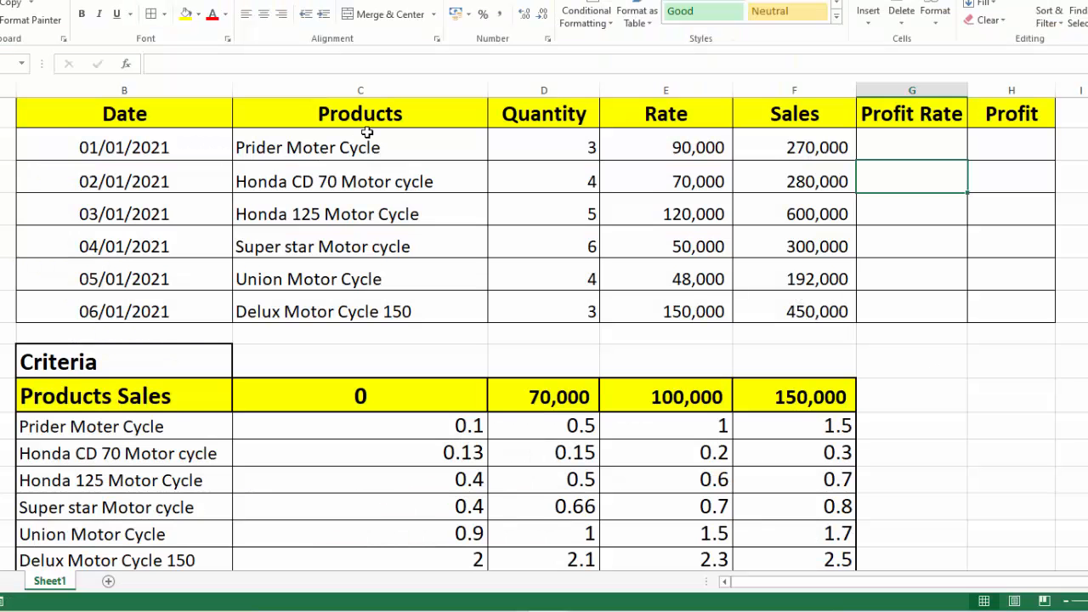
Review the Products, Quantity, Sales, Profit Rate and Profit columns of the January sales table
{"action": "left_click_drag", "start_coordinate": [367, 143], "coordinate": [365, 246]}
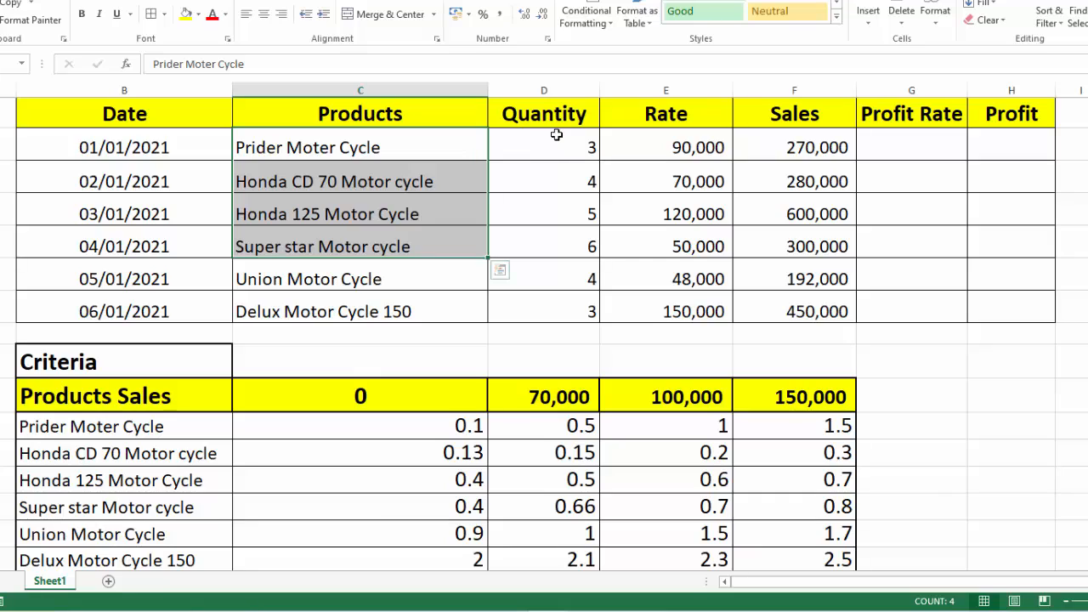
{"action": "left_click", "coordinate": [556, 134]}
{"action": "left_click_drag", "start_coordinate": [555, 134], "coordinate": [587, 311]}
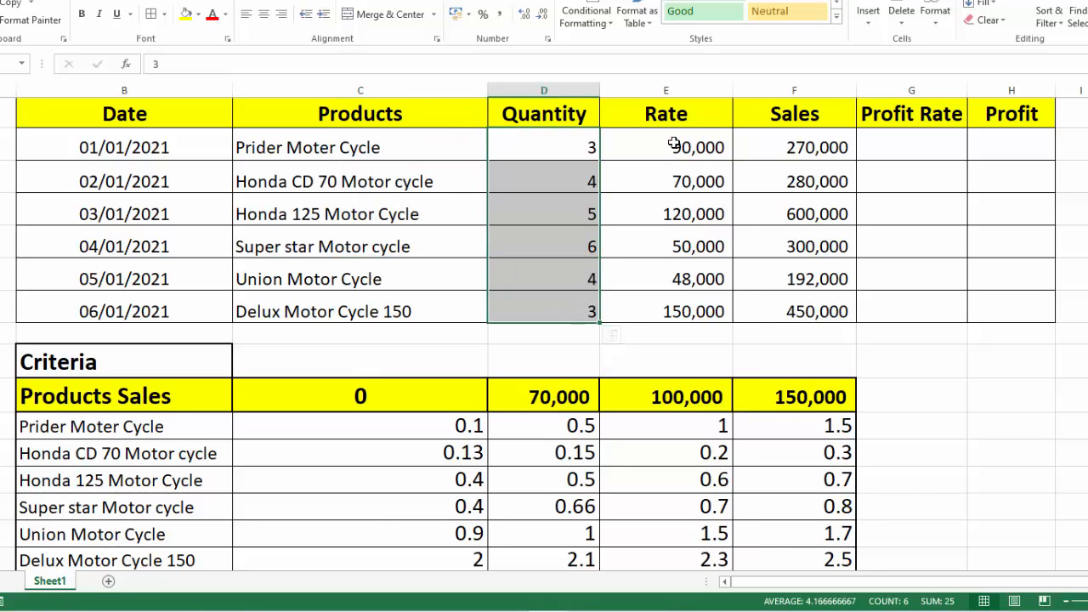
{"action": "left_click", "coordinate": [766, 146]}
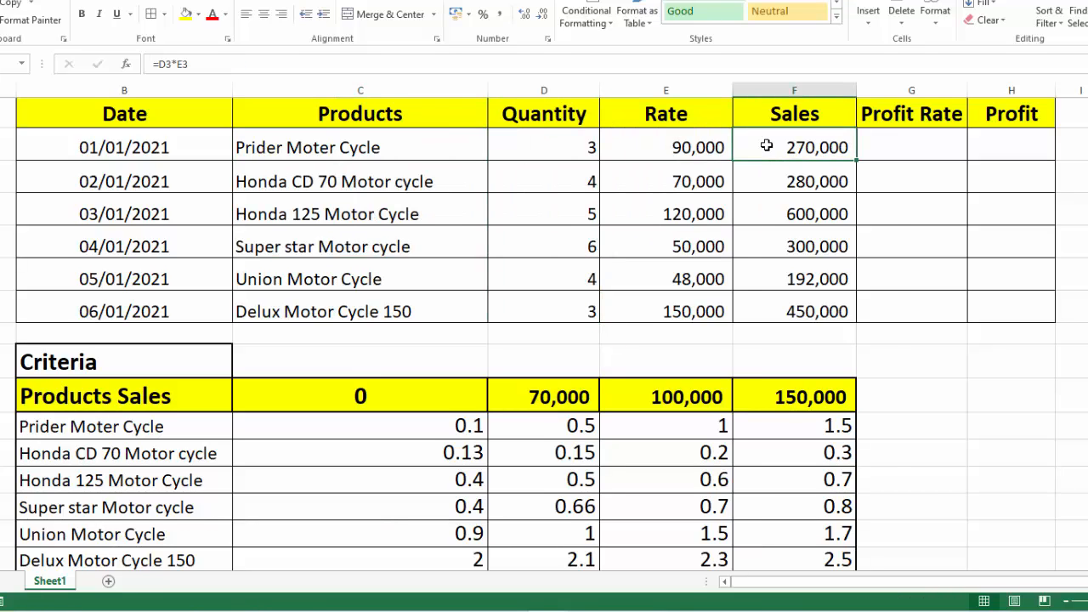
{"action": "left_click", "coordinate": [908, 148]}
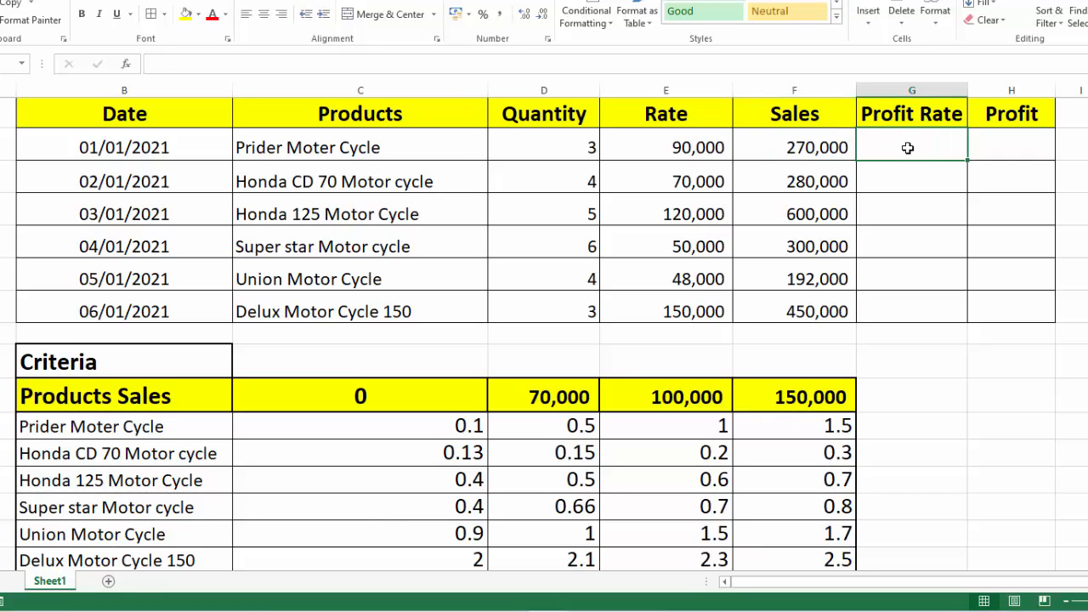
{"action": "left_click", "coordinate": [1023, 154]}
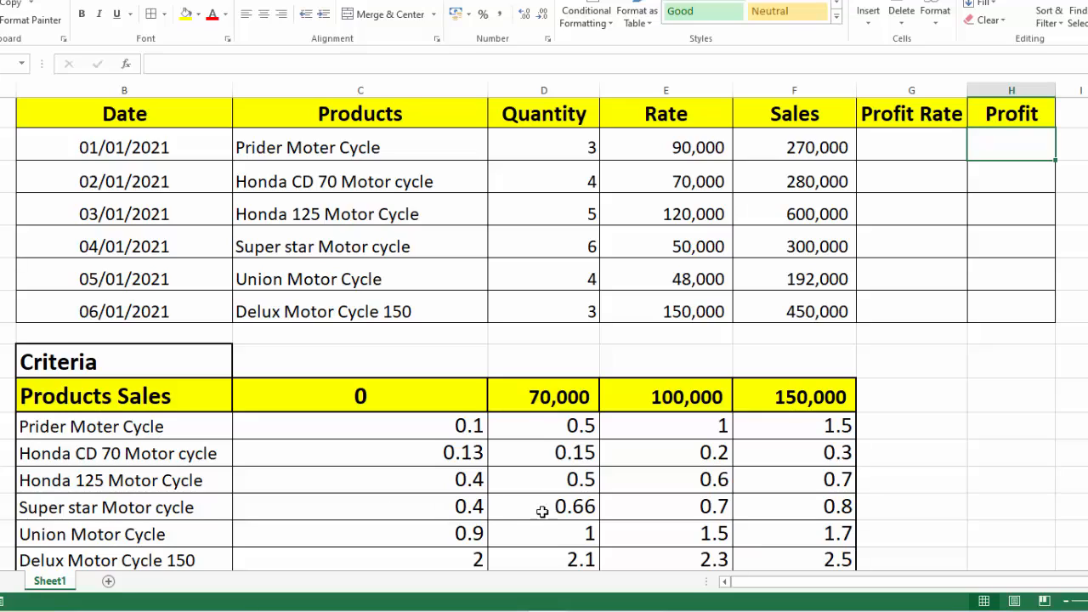
Begin a VLOOKUP in the first Profit Rate cell with lookup value C3 and absolute table array $B$12:$F$17
{"action": "left_click", "coordinate": [905, 146]}
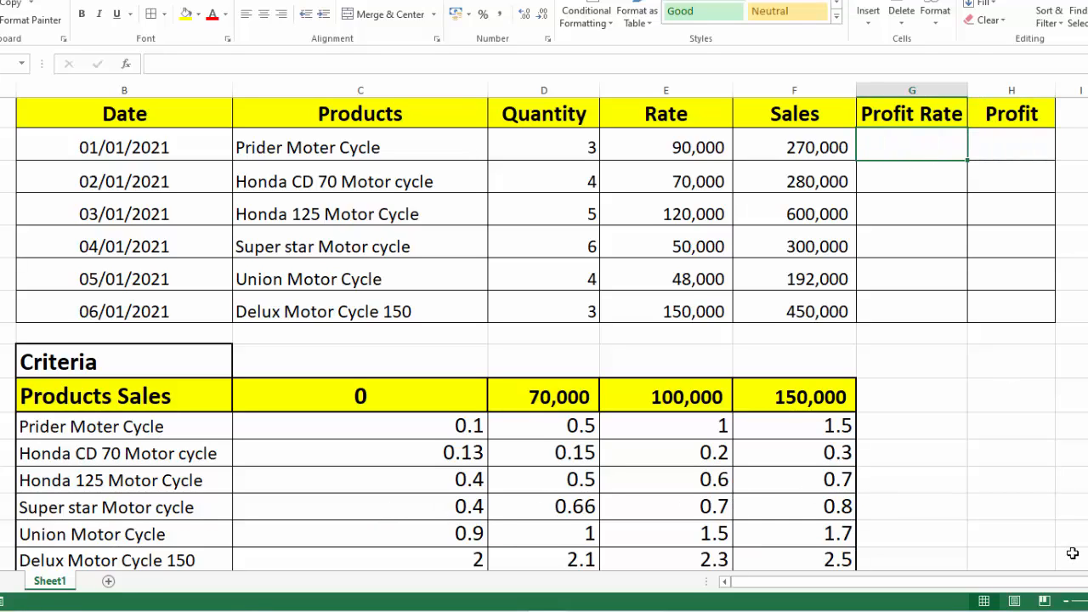
{"action": "type", "text": "=VLOO"}
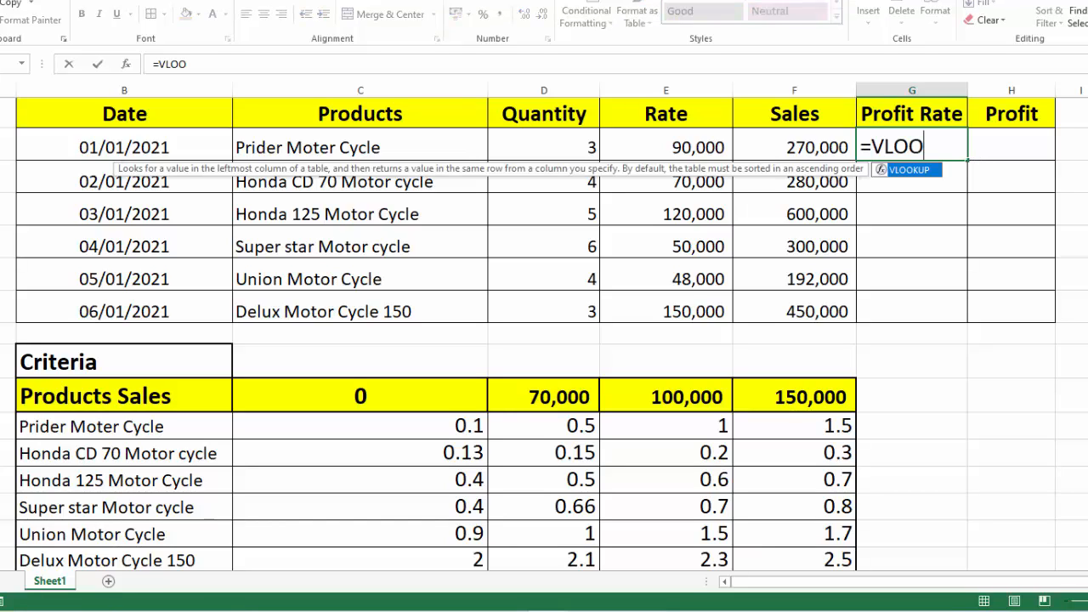
{"action": "type", "text": "KUP("}
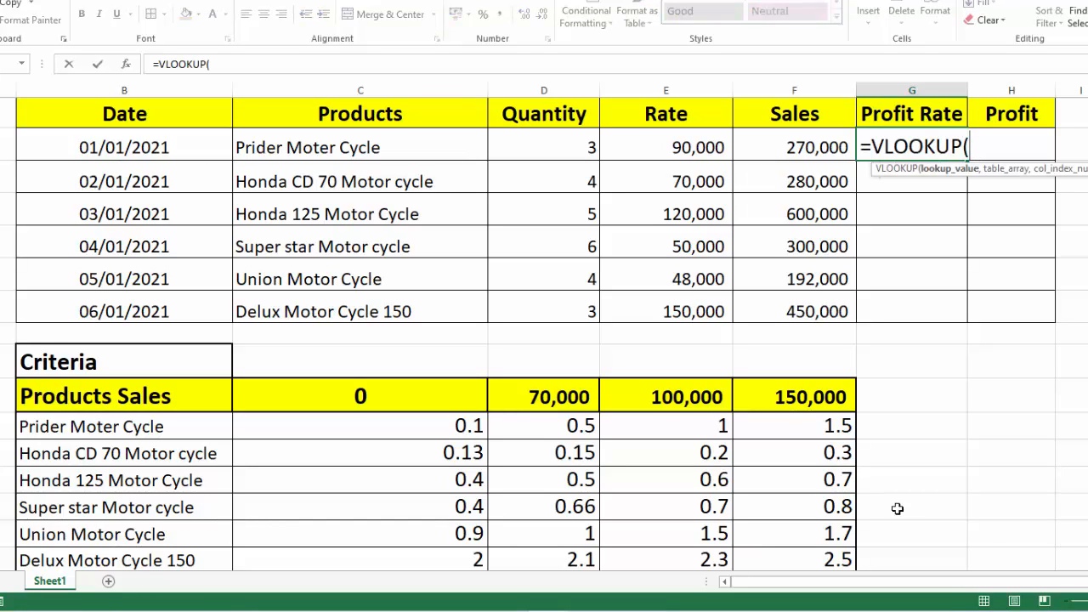
{"action": "left_click", "coordinate": [388, 146]}
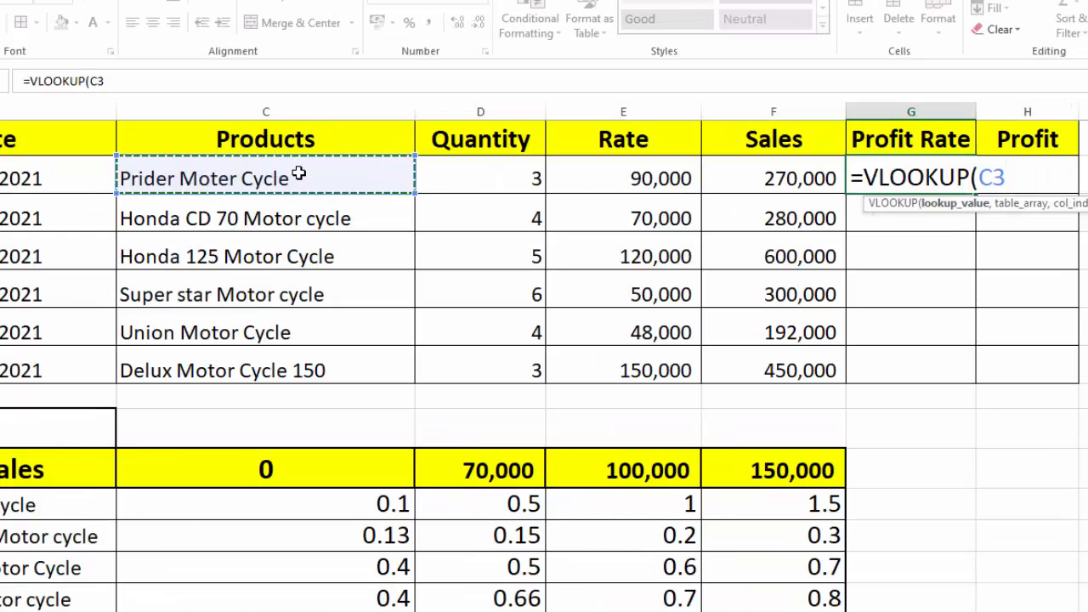
{"action": "type", "text": ","}
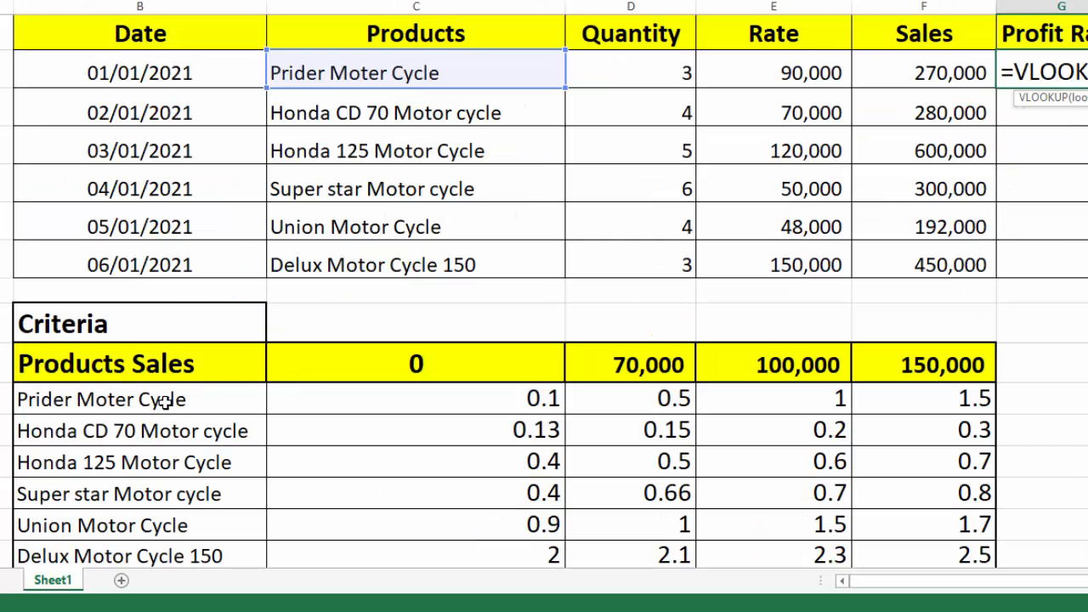
{"action": "left_click_drag", "start_coordinate": [162, 399], "coordinate": [925, 555]}
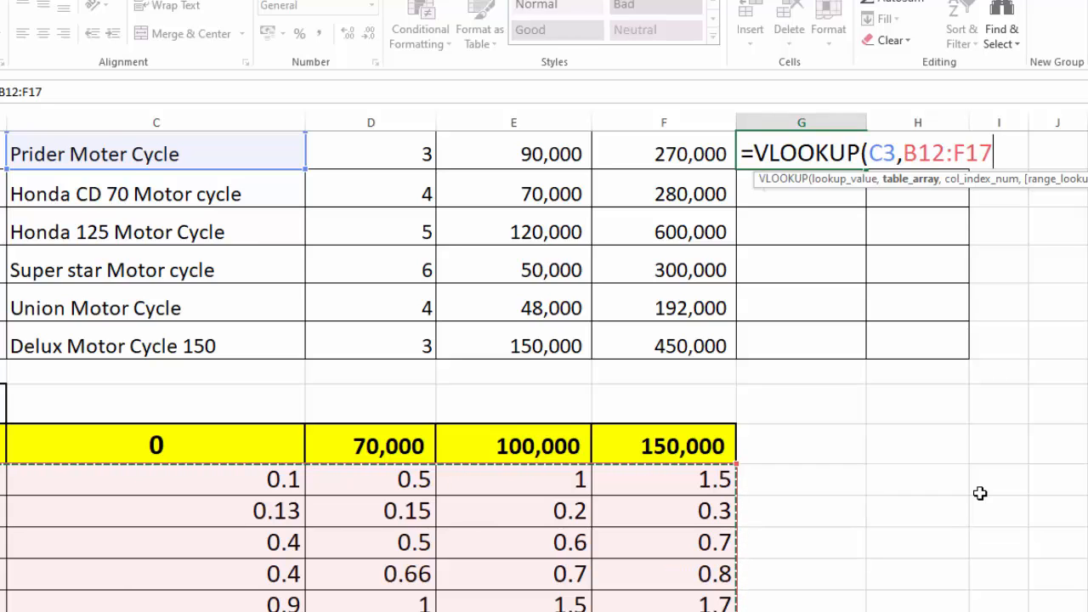
{"action": "key", "text": "F4"}
{"action": "type", "text": ","}
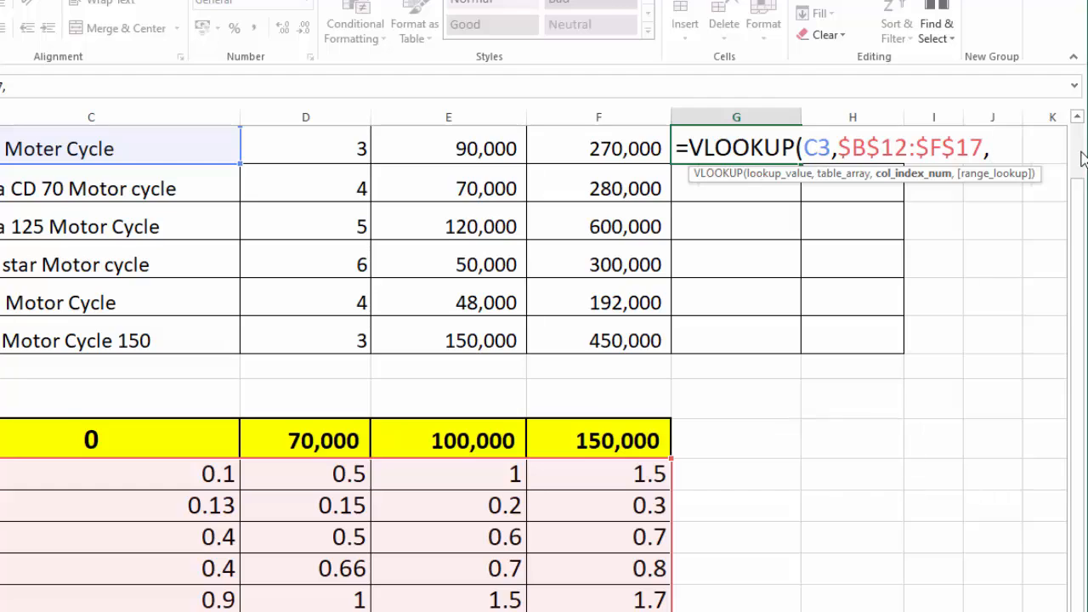
Nest MATCH(F3,$B$11:$F$11) as the column index number of the VLOOKUP, leaving out the match type
{"action": "scroll", "coordinate": [965, 422], "scroll_direction": "up", "scroll_amount": 1}
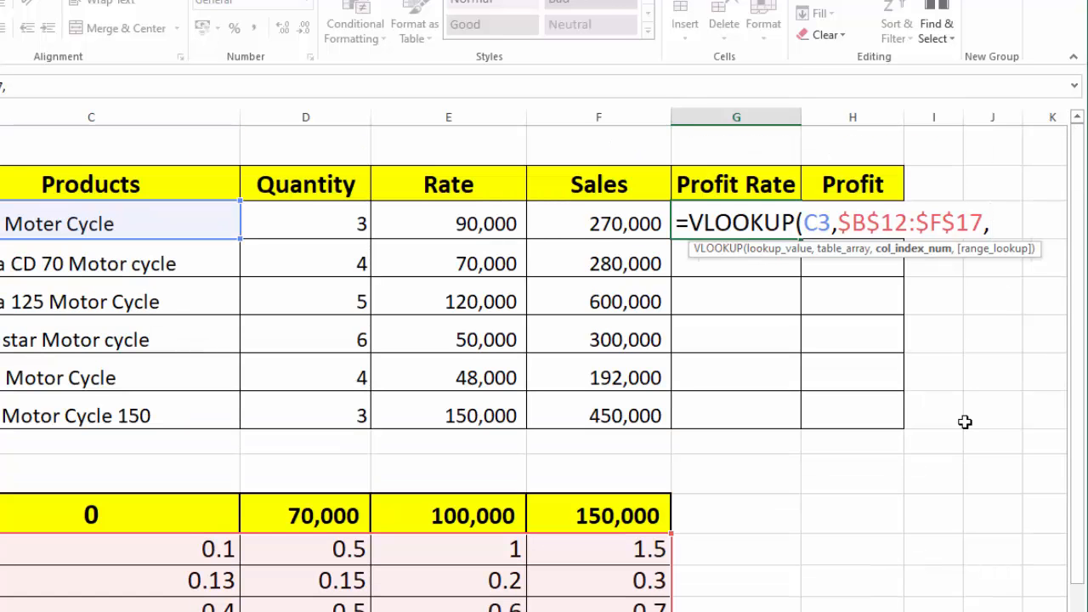
{"action": "type", "text": "MATCH"}
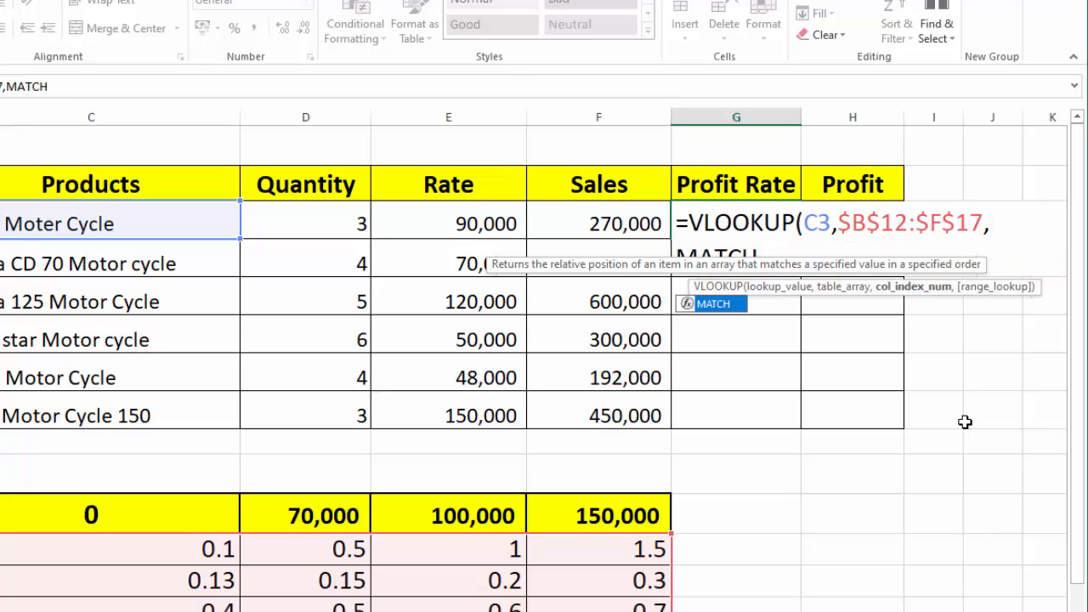
{"action": "type", "text": "("}
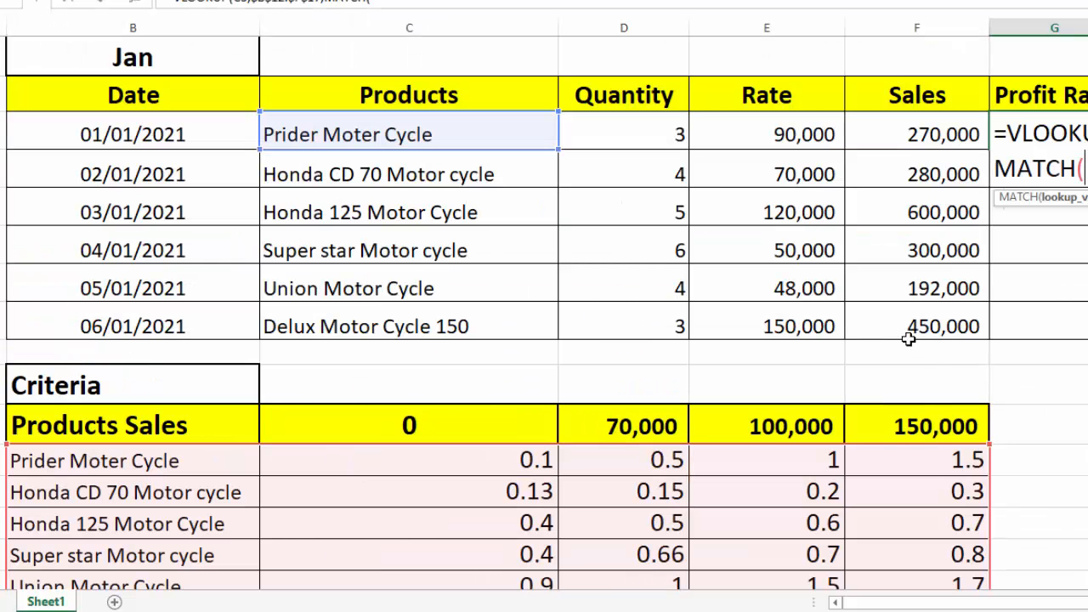
{"action": "left_click", "coordinate": [887, 132]}
{"action": "type", "text": ","}
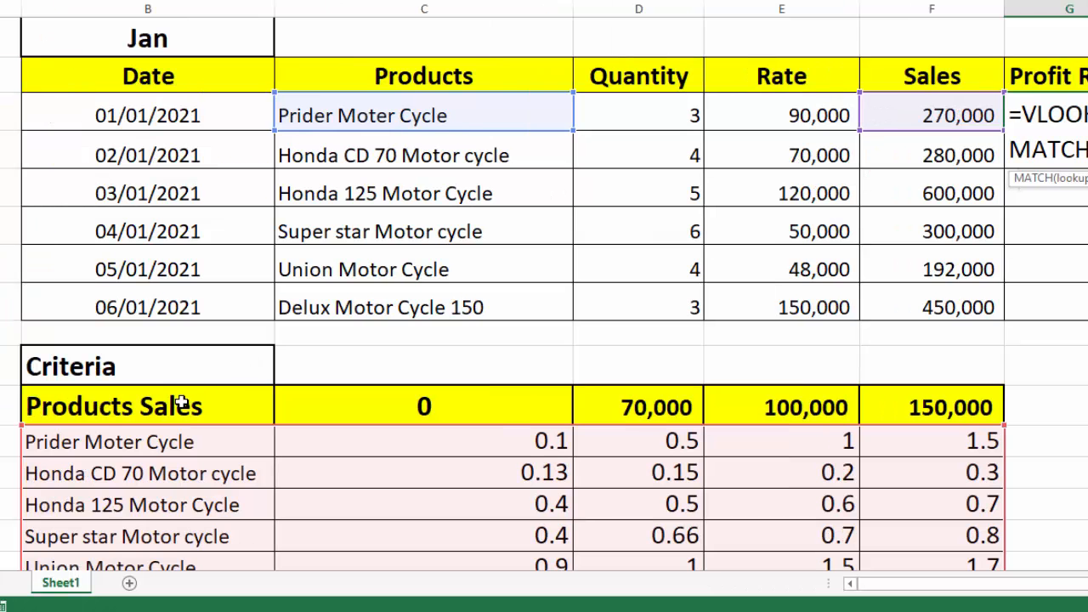
{"action": "left_click_drag", "start_coordinate": [174, 406], "coordinate": [898, 407]}
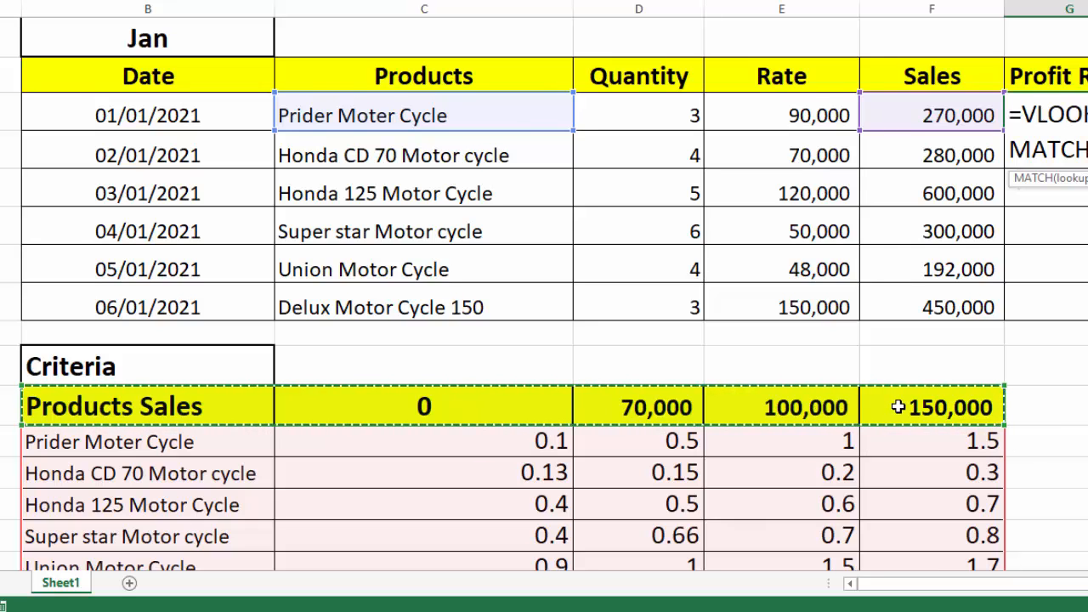
{"action": "key", "text": "F4"}
{"action": "type", "text": ",0"}
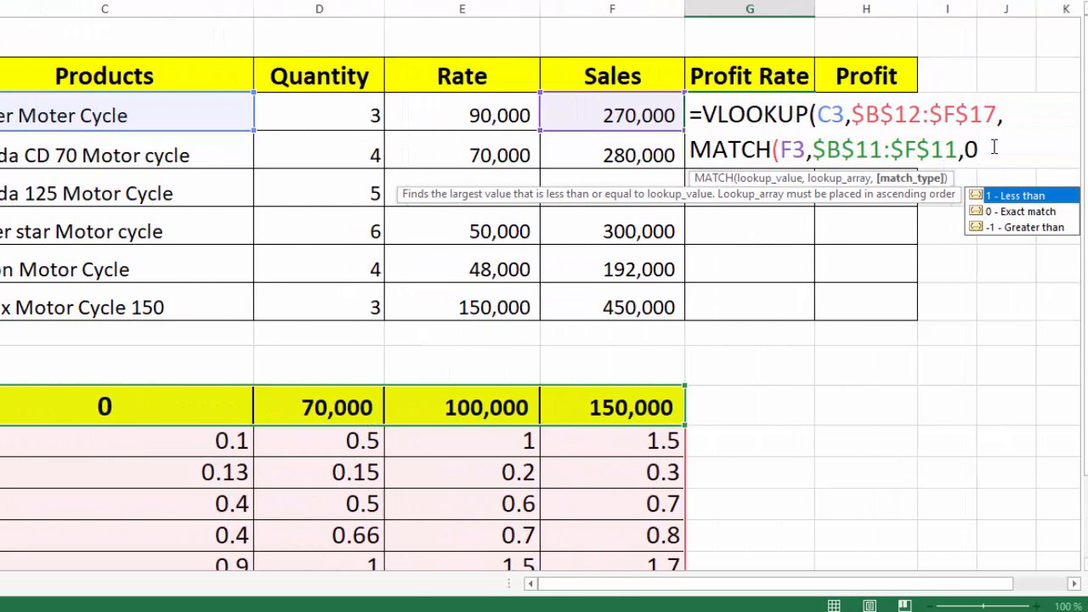
{"action": "key", "text": "BackSpace"}
{"action": "key", "text": "BackSpace"}
{"action": "type", "text": ")"}
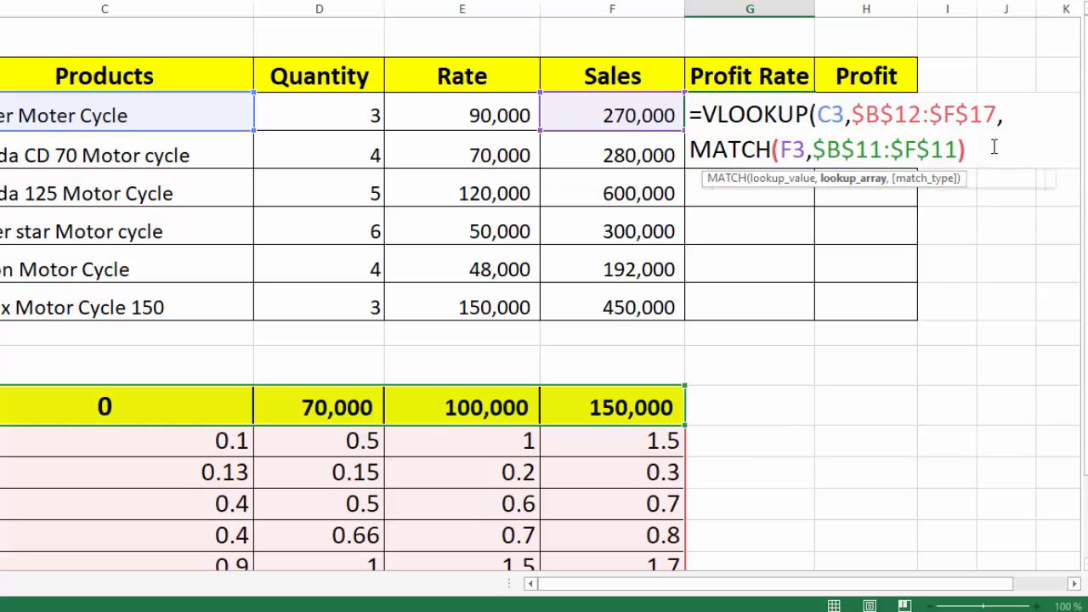
{"action": "type", "text": ","}
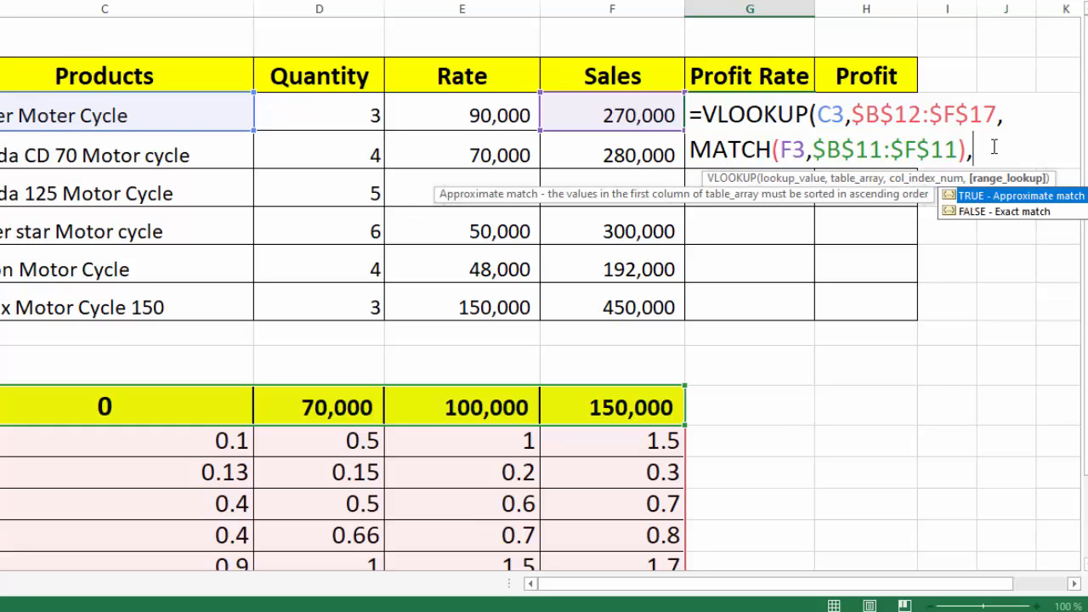
Complete the VLOOKUP with FALSE for an exact match and fill the formula down the Profit Rate column
{"action": "double_click", "coordinate": [986, 211]}
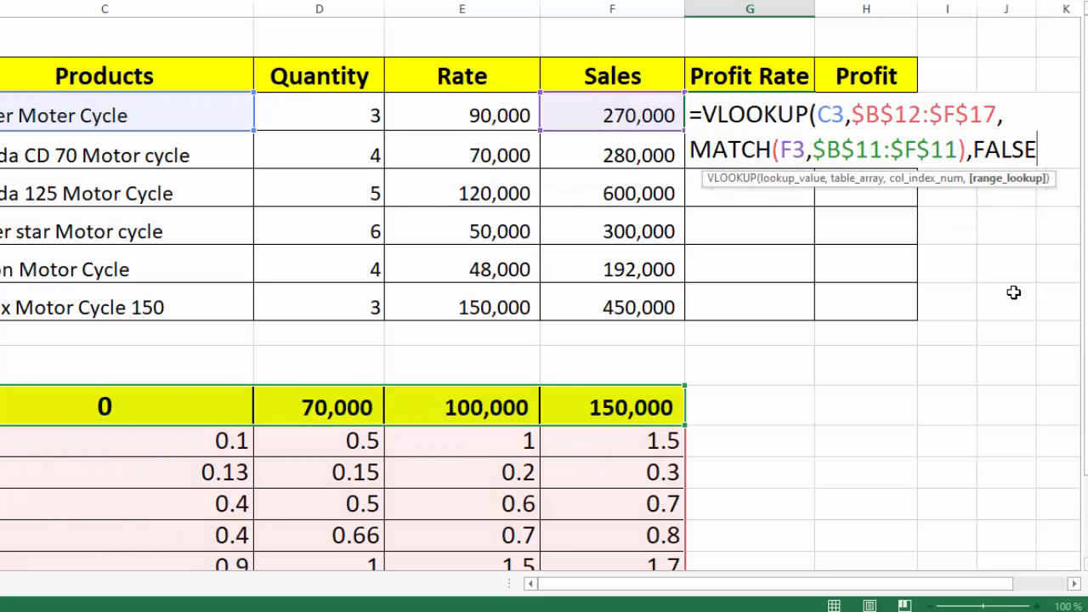
{"action": "type", "text": ")"}
{"action": "key", "text": "Return"}
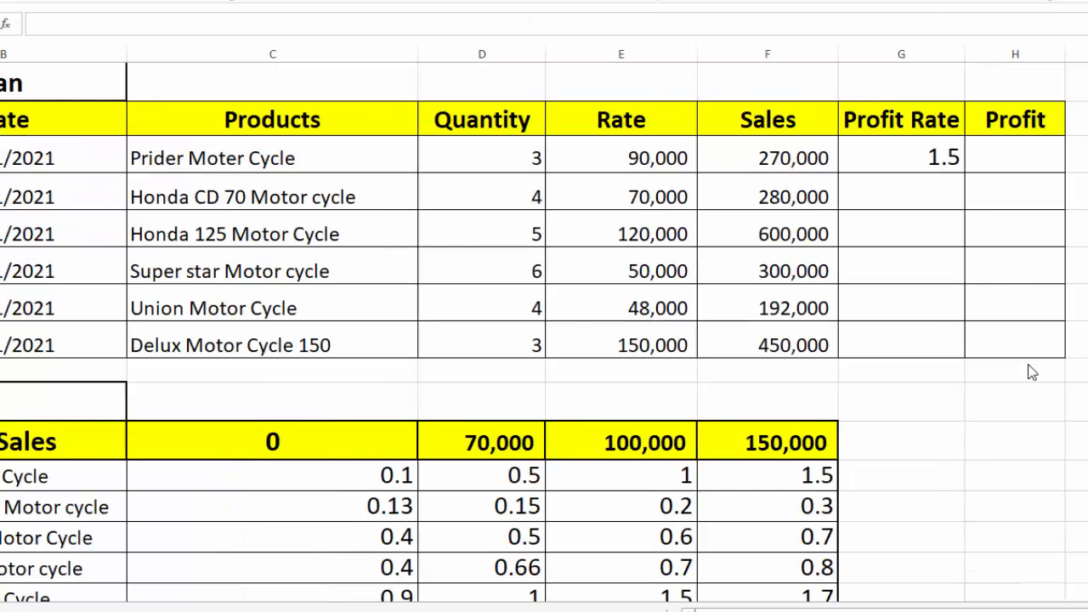
{"action": "left_click", "coordinate": [939, 156]}
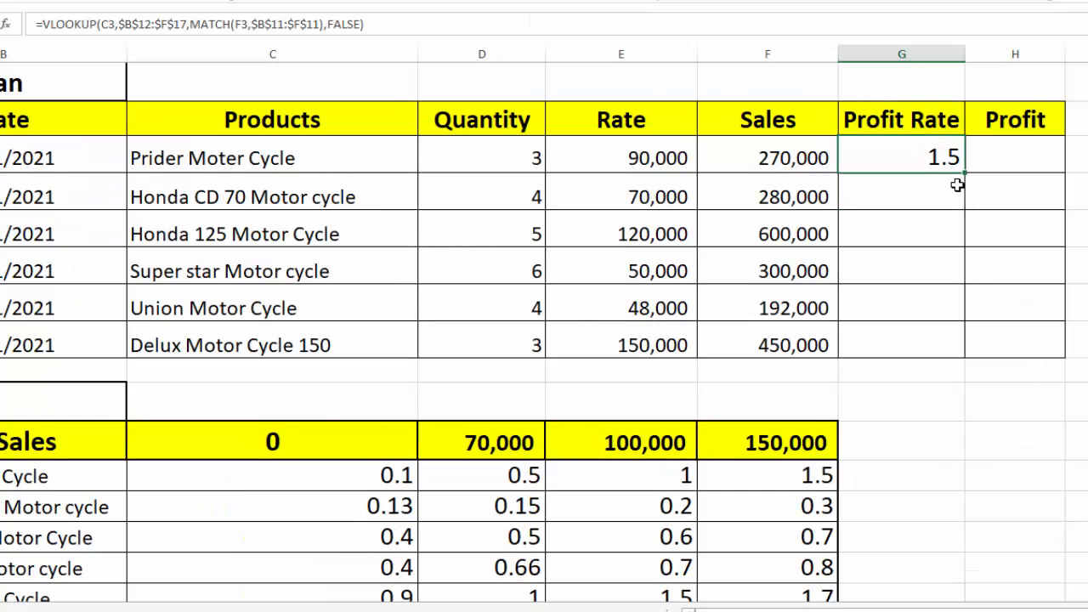
{"action": "double_click", "coordinate": [967, 172]}
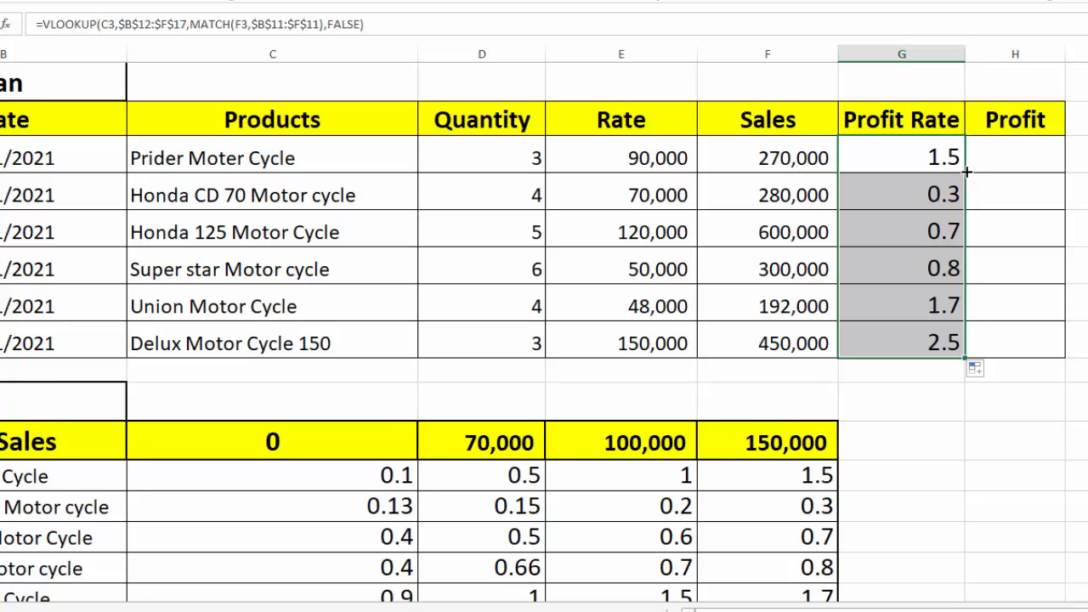
Set the three nonzero sales thresholds in the criteria header row to 280,000, 400,000 and 600,000
{"action": "scroll", "coordinate": [902, 323], "scroll_direction": "down", "scroll_amount": 1}
{"action": "left_click", "coordinate": [514, 404]}
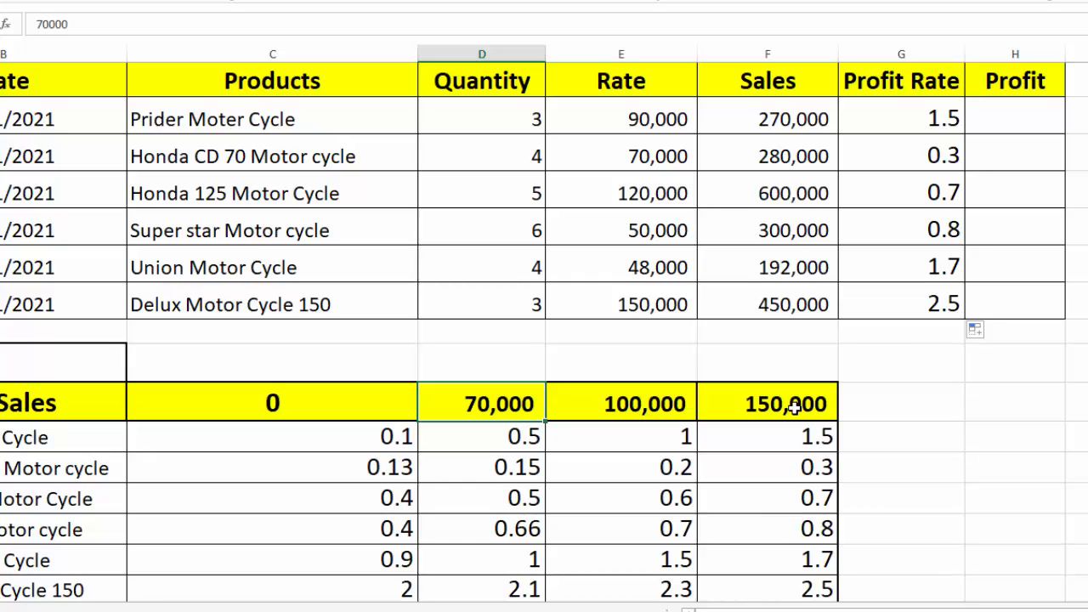
{"action": "type", "text": "28"}
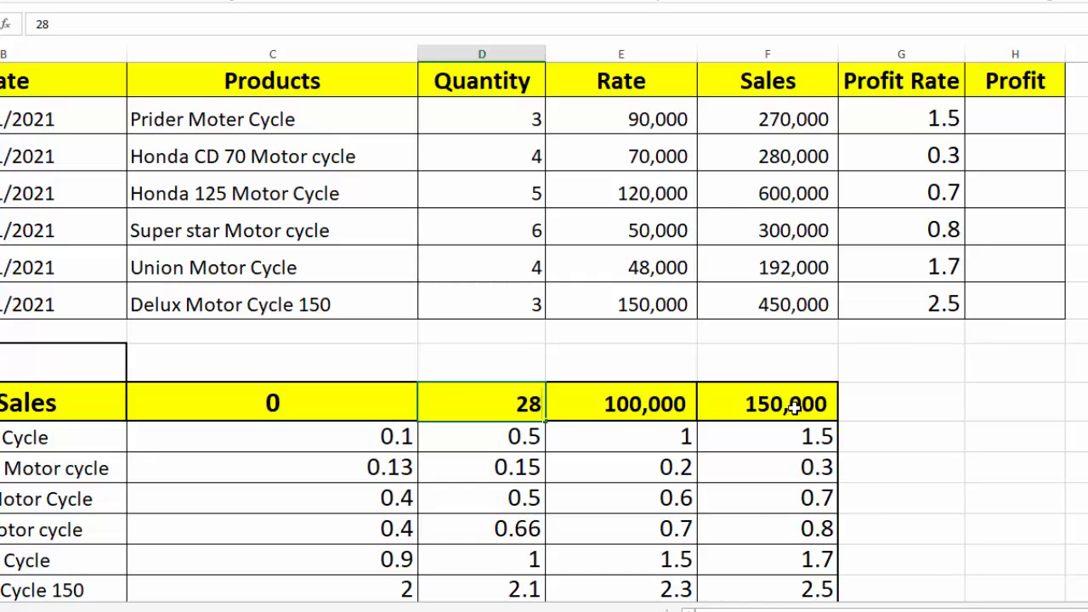
{"action": "key", "text": "Tab"}
{"action": "type", "text": "40"}
{"action": "key", "text": "Return"}
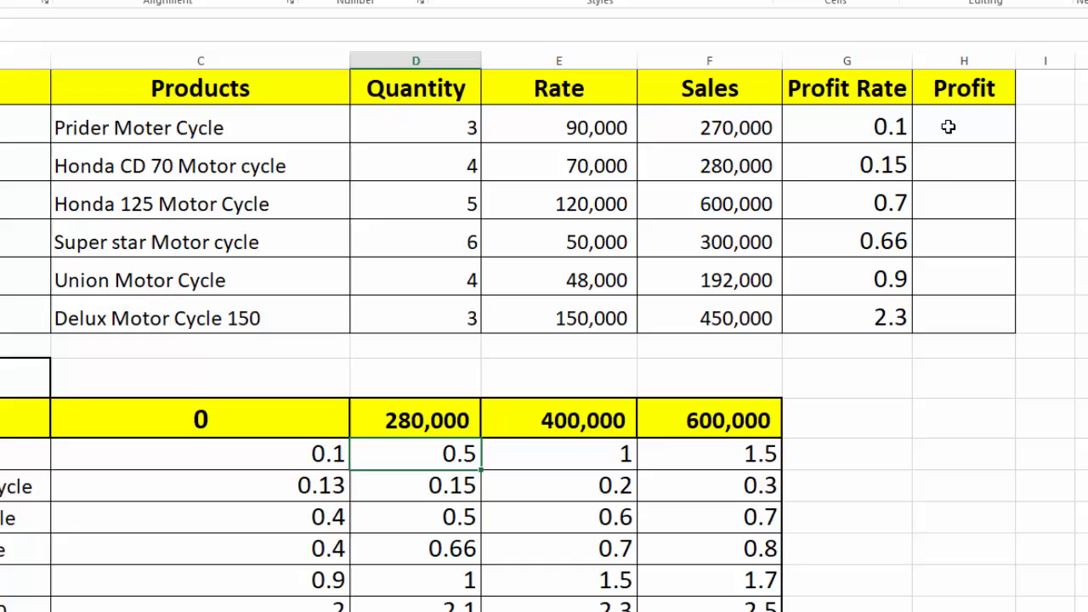
Calculate the first product's profit in H3 with the formula =F3*G3
{"action": "left_click", "coordinate": [1001, 119]}
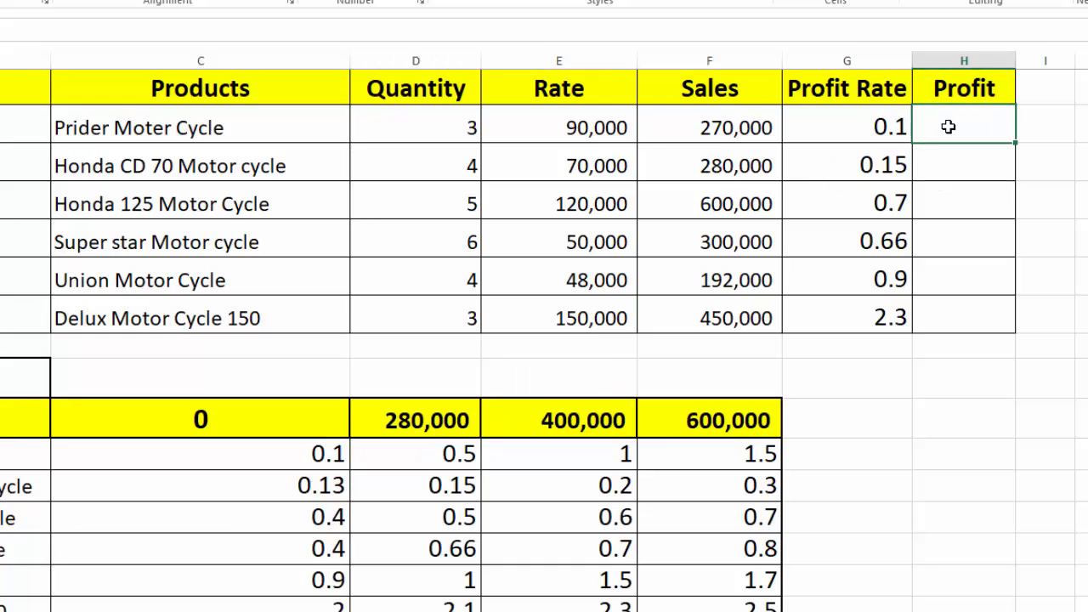
{"action": "type", "text": "="}
{"action": "left_click", "coordinate": [752, 118]}
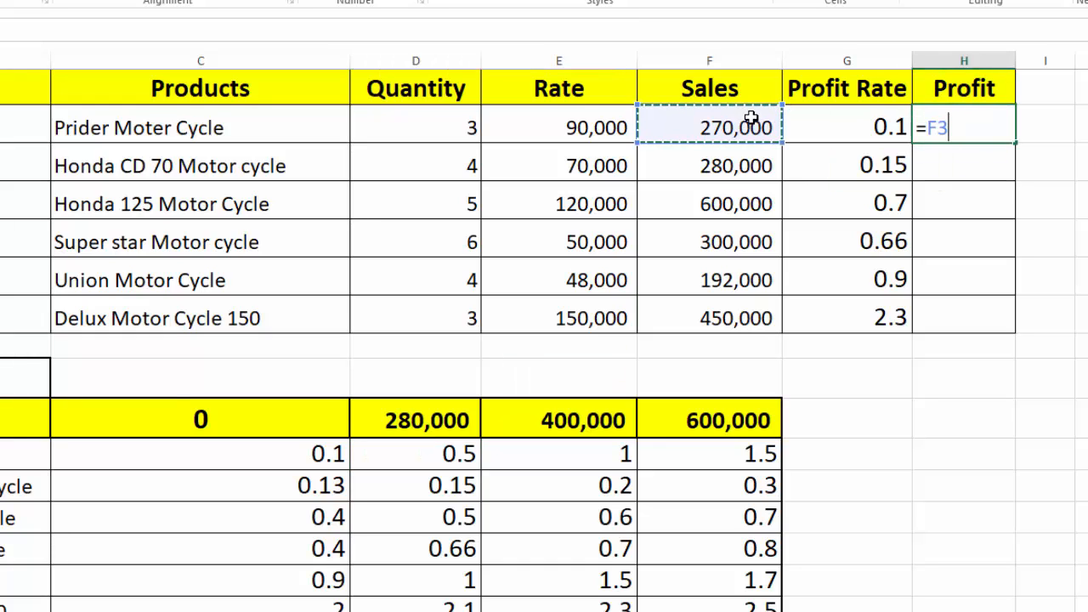
{"action": "type", "text": "*"}
{"action": "left_click", "coordinate": [832, 126]}
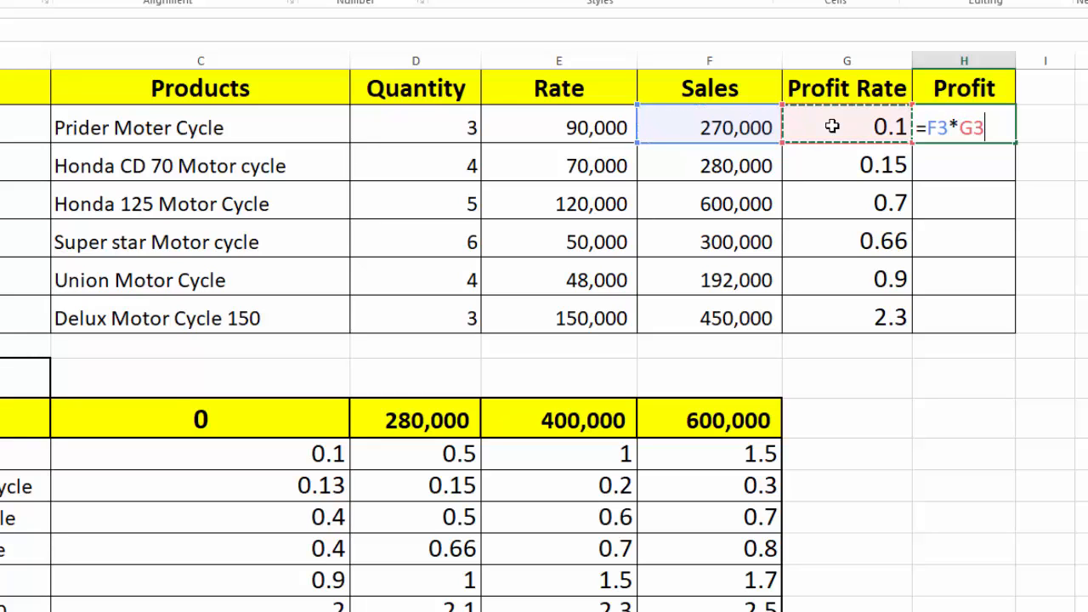
{"action": "key", "text": "Return"}
Fill the profit formula down to the last product and autofit the width of column H
{"action": "left_click", "coordinate": [942, 121]}
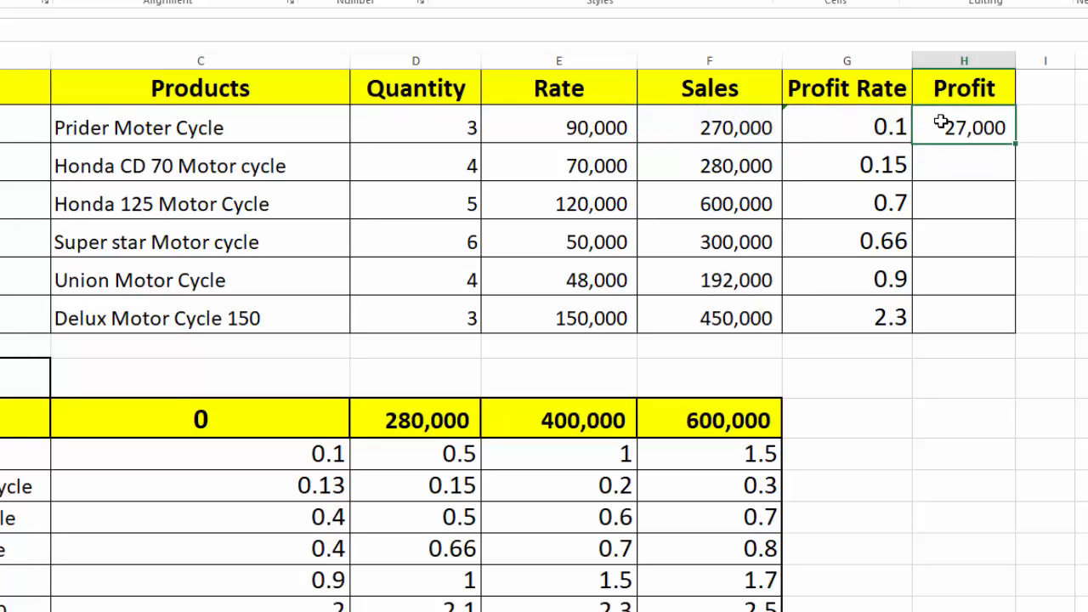
{"action": "double_click", "coordinate": [1017, 142]}
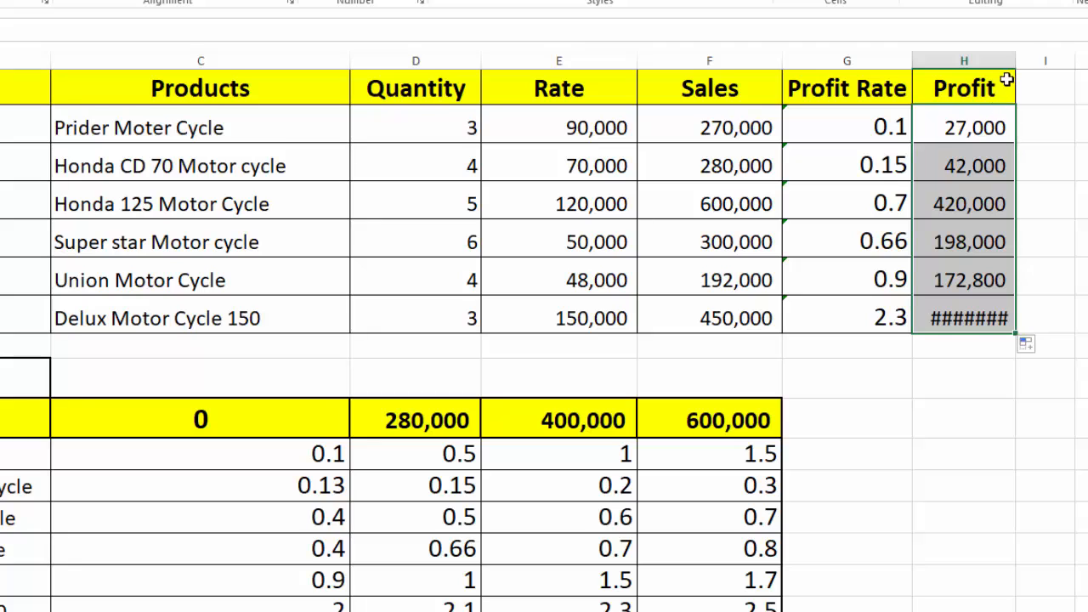
{"action": "double_click", "coordinate": [1016, 60]}
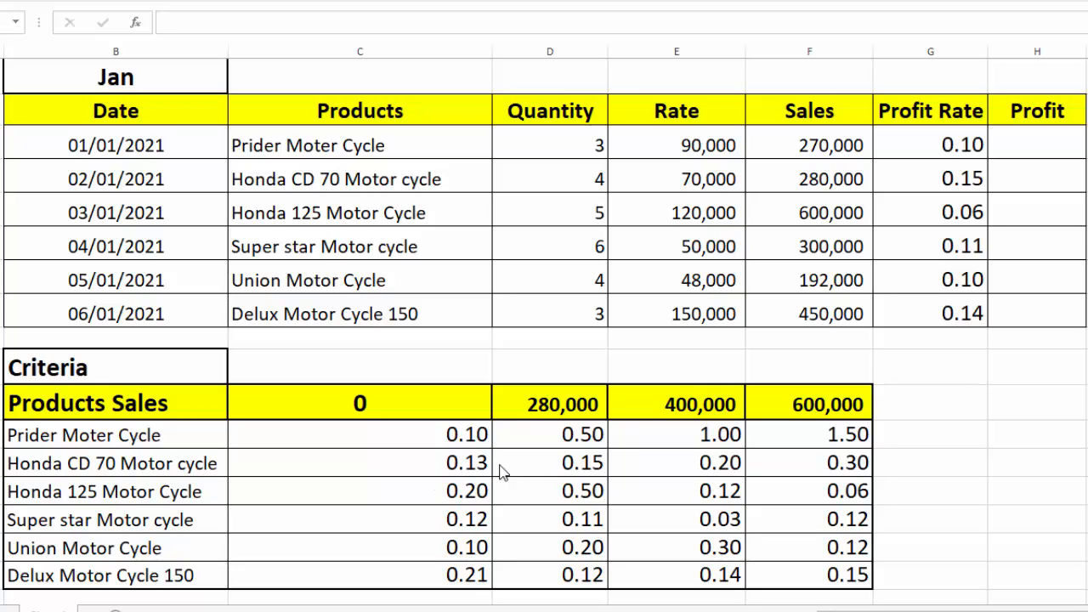
Enter =F3*G3 as the first product's profit in H3 and fill the formula down to the last product
{"action": "double_click", "coordinate": [1026, 148]}
{"action": "left_click", "coordinate": [1026, 150]}
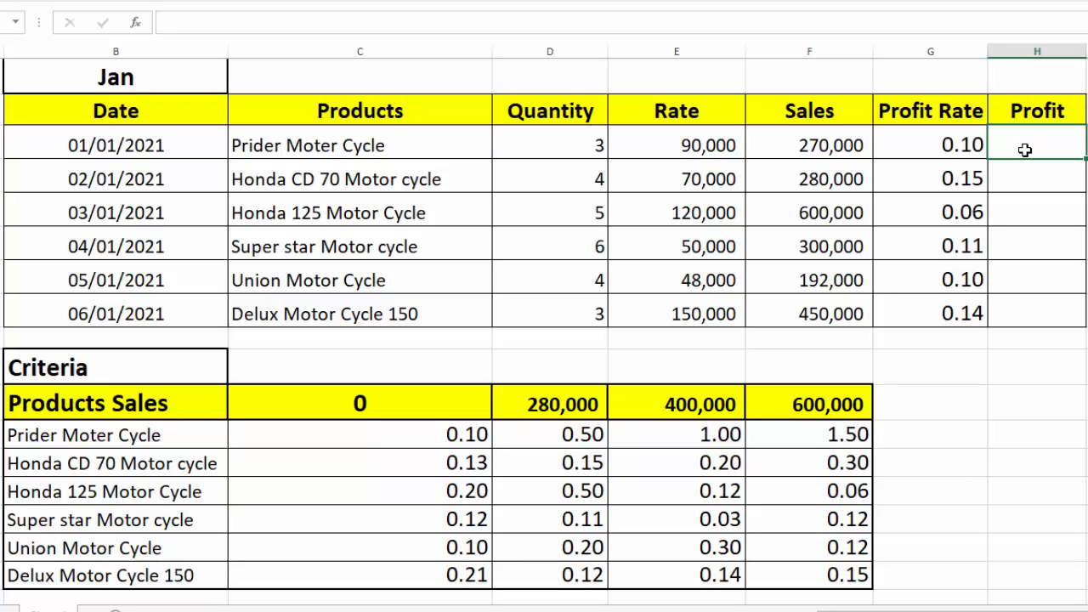
{"action": "type", "text": "="}
{"action": "left_click", "coordinate": [844, 144]}
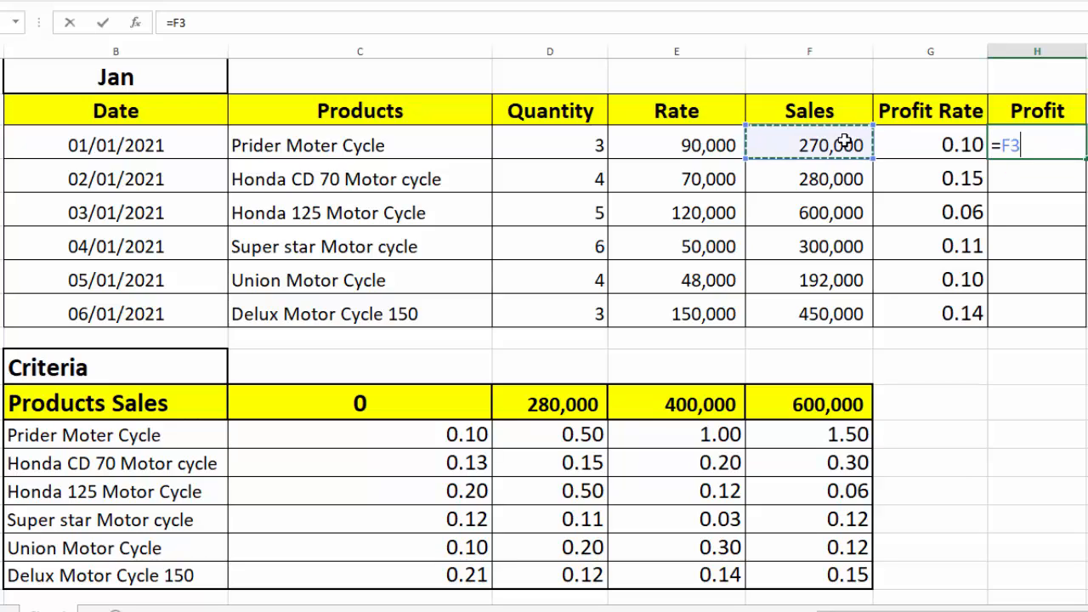
{"action": "type", "text": "*"}
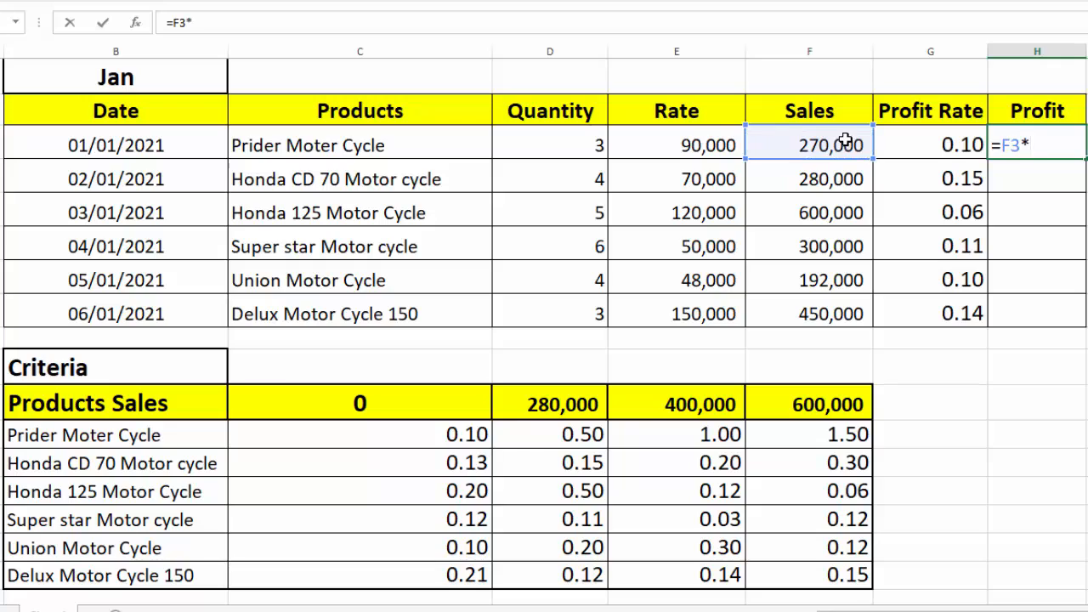
{"action": "left_click", "coordinate": [900, 145]}
{"action": "key", "text": "Return"}
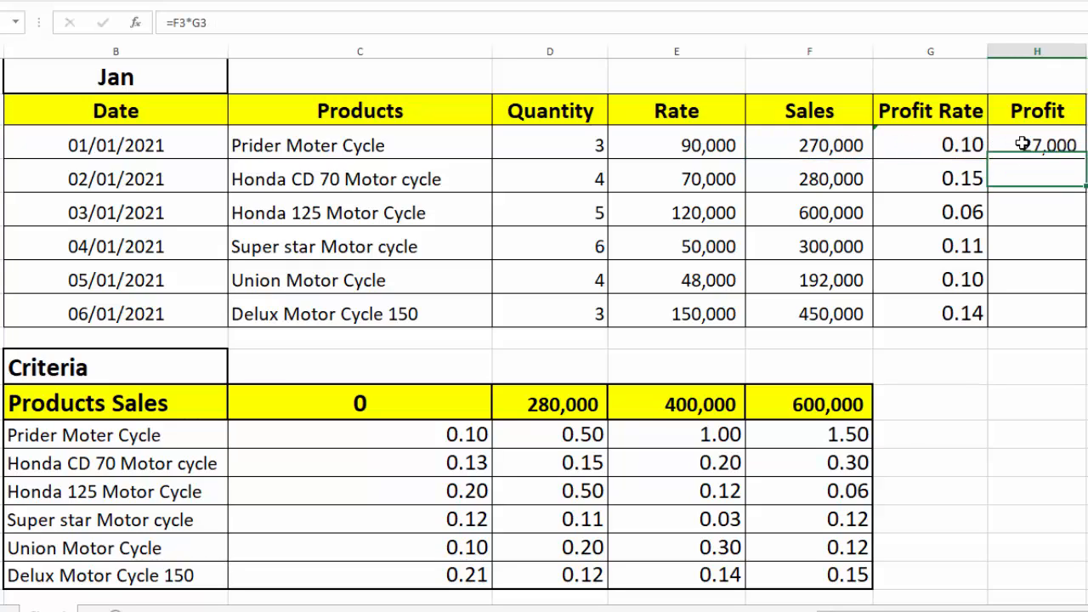
{"action": "left_click", "coordinate": [1022, 144]}
{"action": "double_click", "coordinate": [1085, 160]}
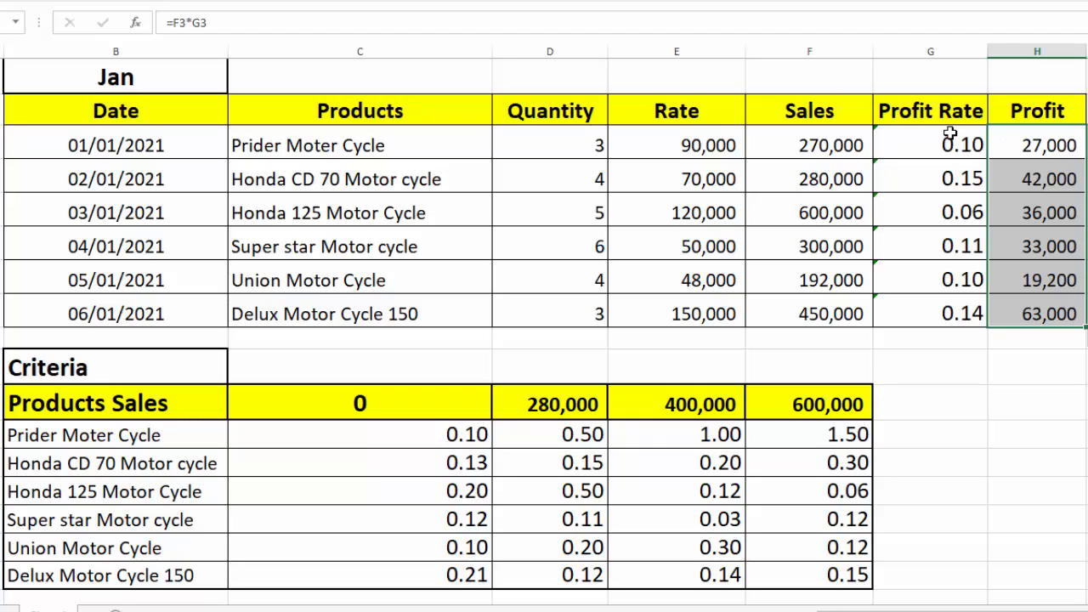
Format the Profit Rate values as Percentage with two decimals and the criteria table's rates in C12:F17 as percentages without decimals
{"action": "left_click_drag", "start_coordinate": [935, 145], "coordinate": [946, 315]}
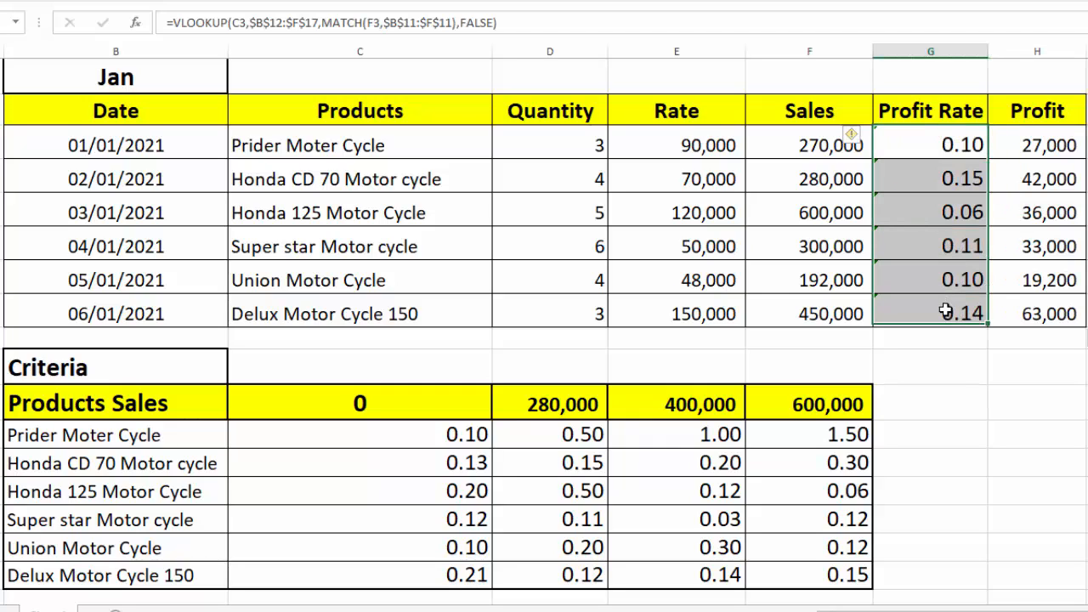
{"action": "left_click", "coordinate": [600, 1]}
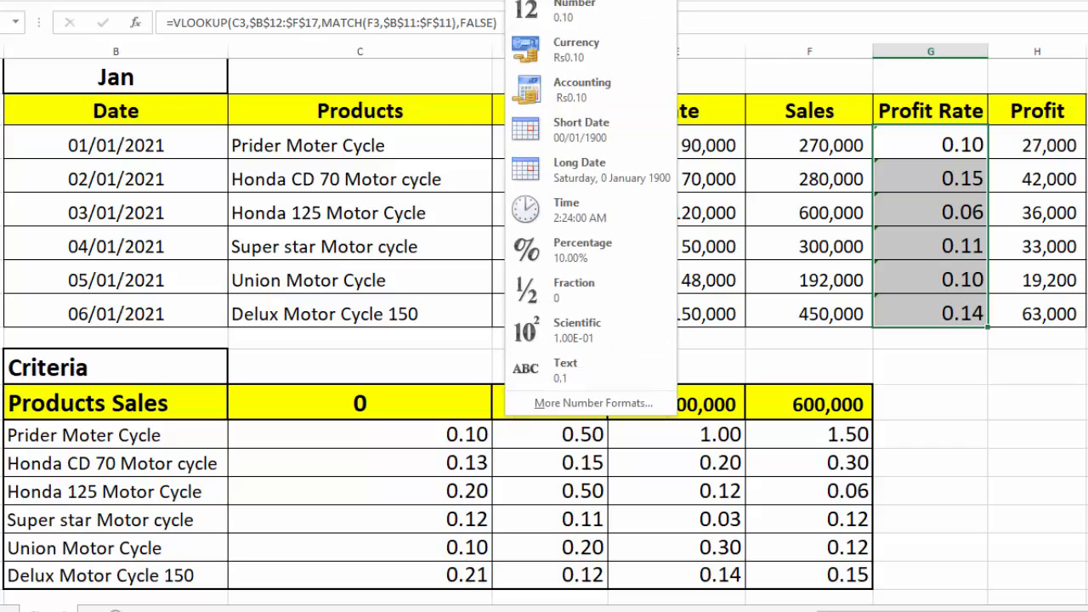
{"action": "left_click", "coordinate": [583, 249]}
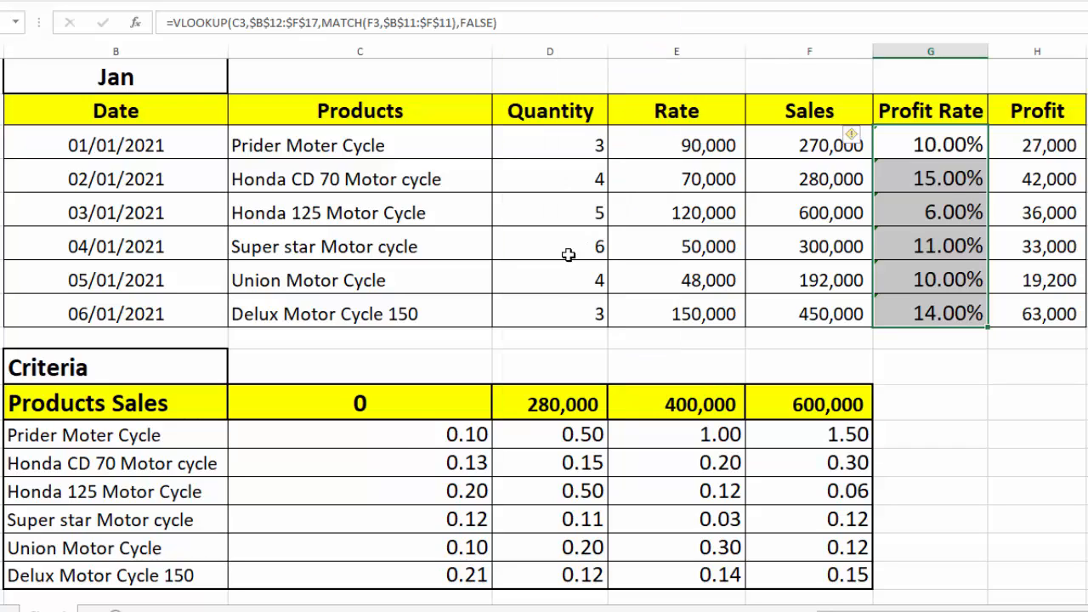
{"action": "left_click_drag", "start_coordinate": [414, 428], "coordinate": [797, 563]}
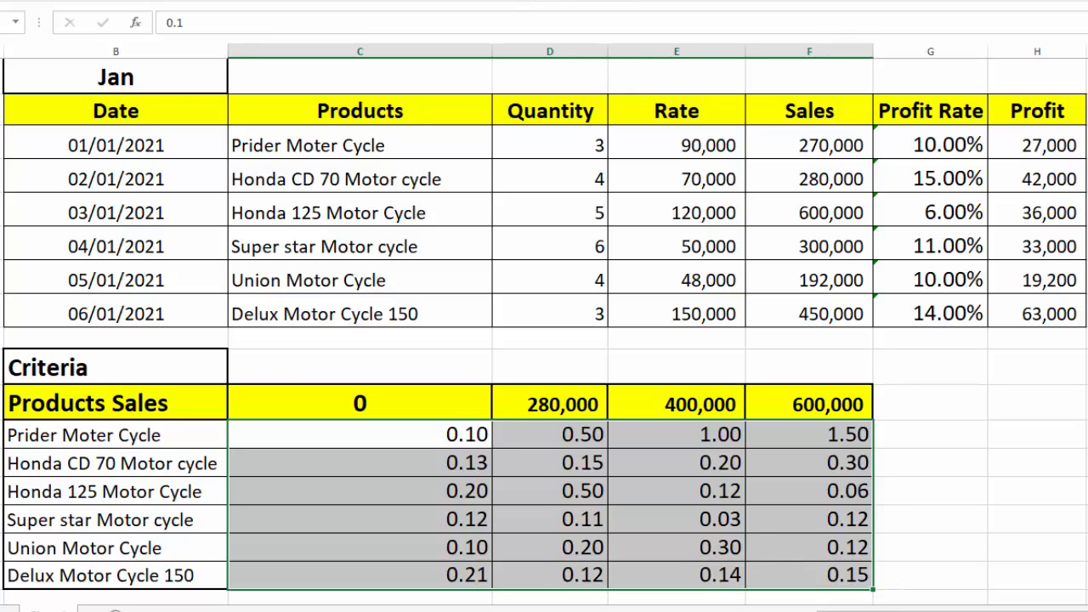
{"action": "left_click", "coordinate": [551, 1]}
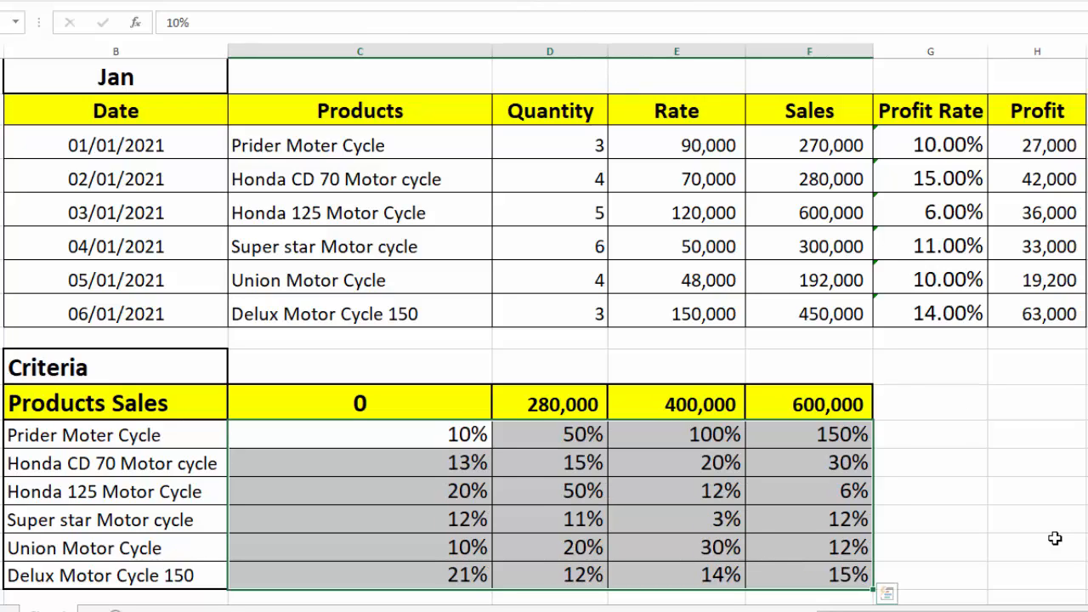